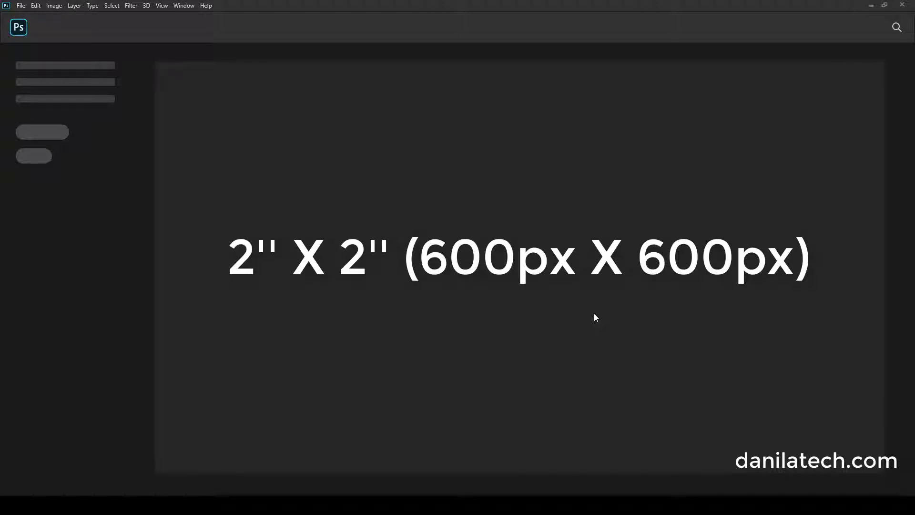
Open the portrait photo IMG_8622.JPG from the TUTORIA folder.
{"action": "left_click", "coordinate": [21, 6]}
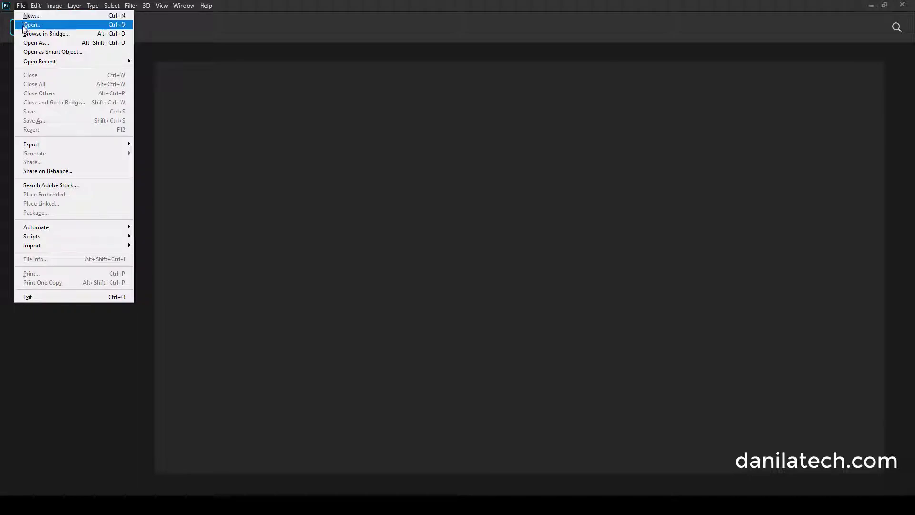
{"action": "left_click", "coordinate": [28, 25]}
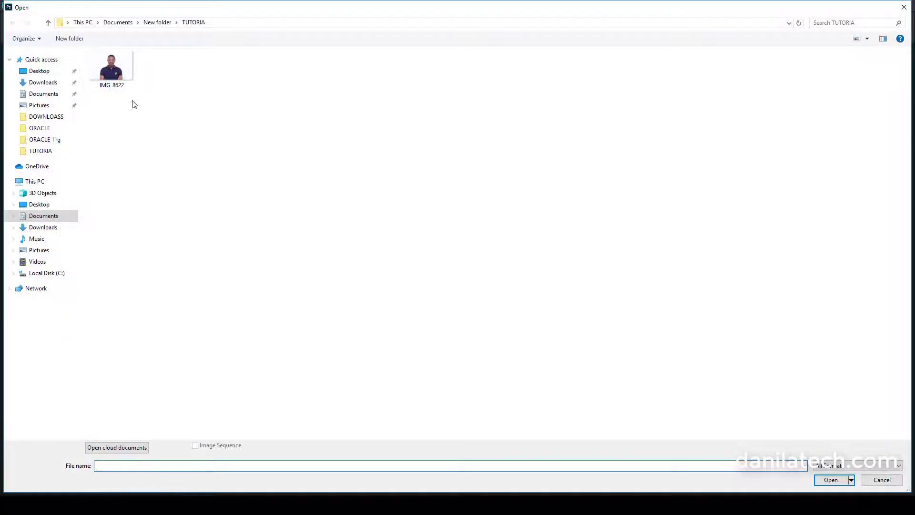
{"action": "left_click", "coordinate": [120, 75]}
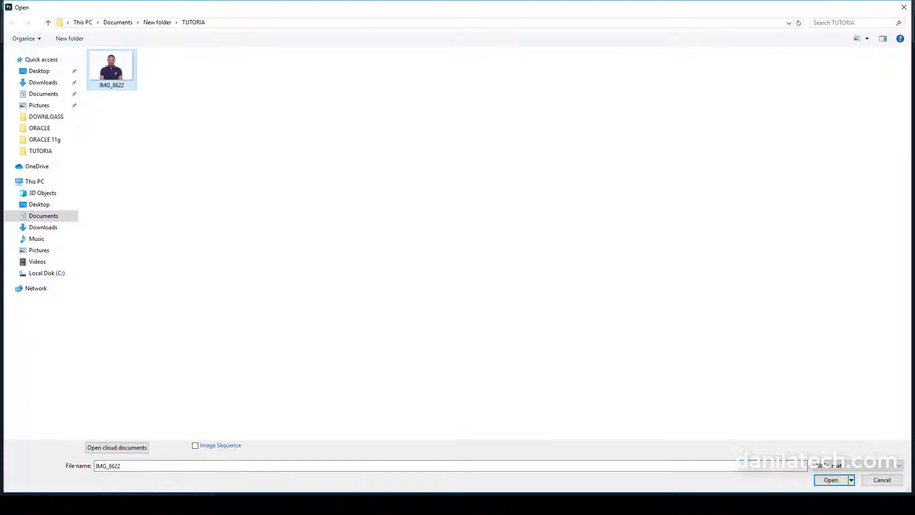
{"action": "left_click", "coordinate": [817, 480]}
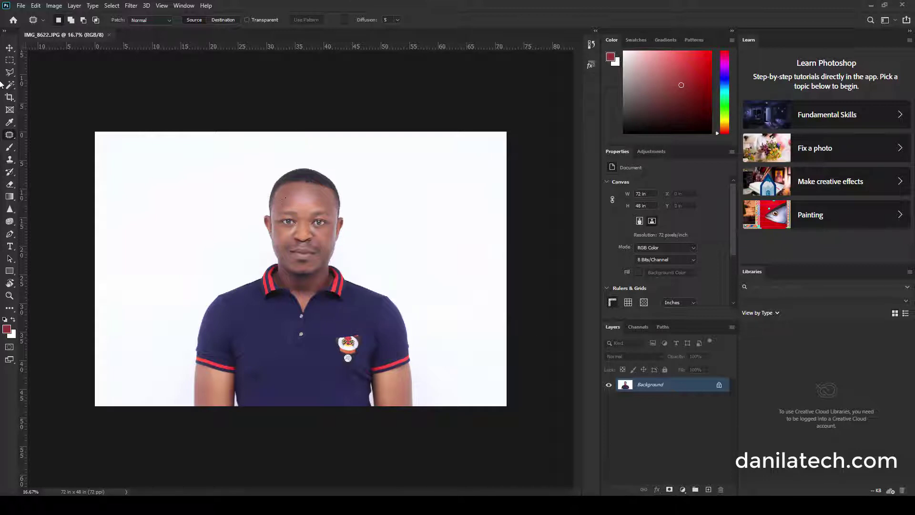
Crop the portrait to a 2 in × 2 in square at 300 px/in.
{"action": "left_click", "coordinate": [9, 97]}
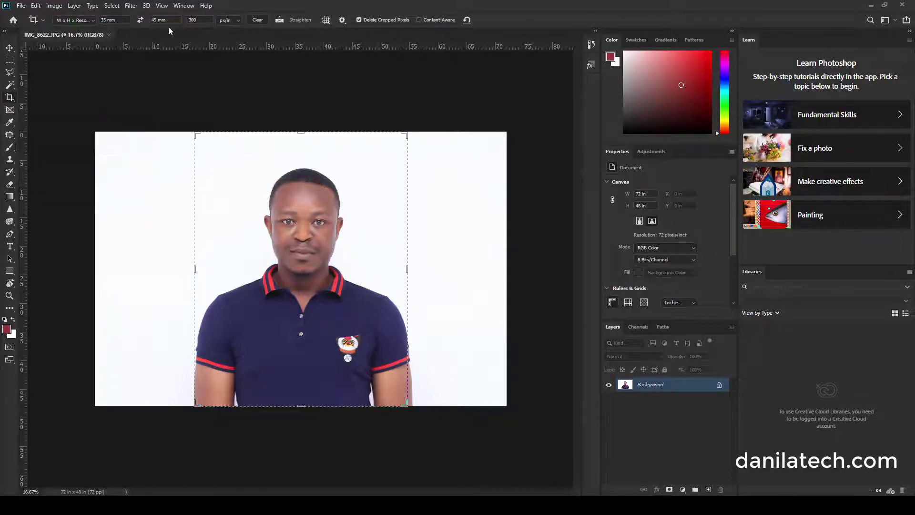
{"action": "left_click", "coordinate": [108, 20]}
{"action": "type", "text": "2"}
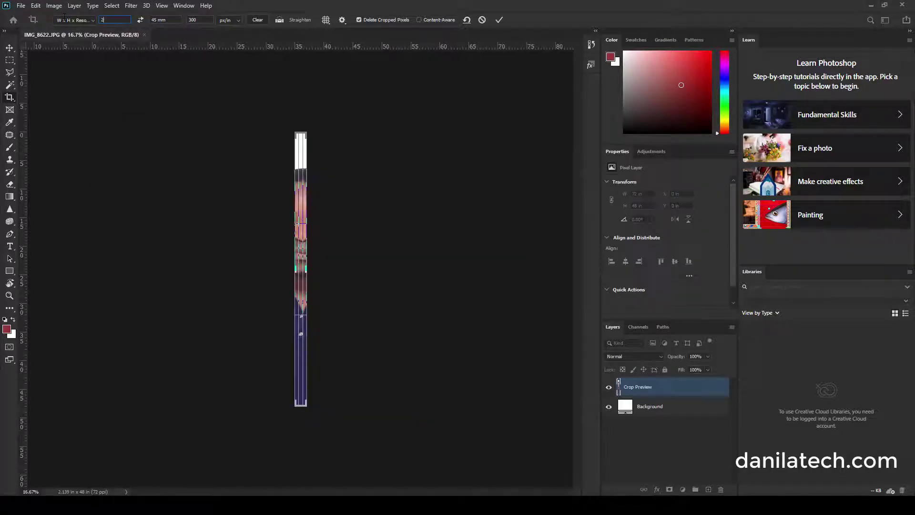
{"action": "type", "text": "in"}
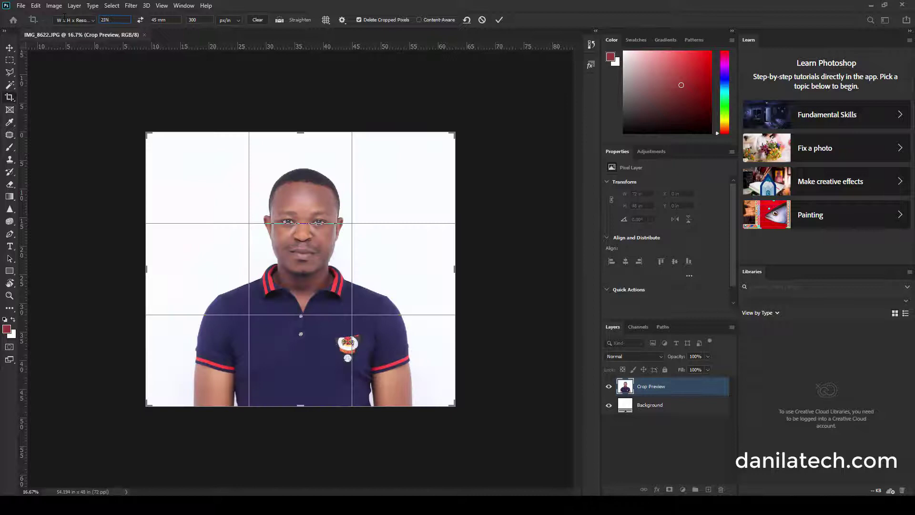
{"action": "key", "text": "Tab"}
{"action": "type", "text": "2IN"}
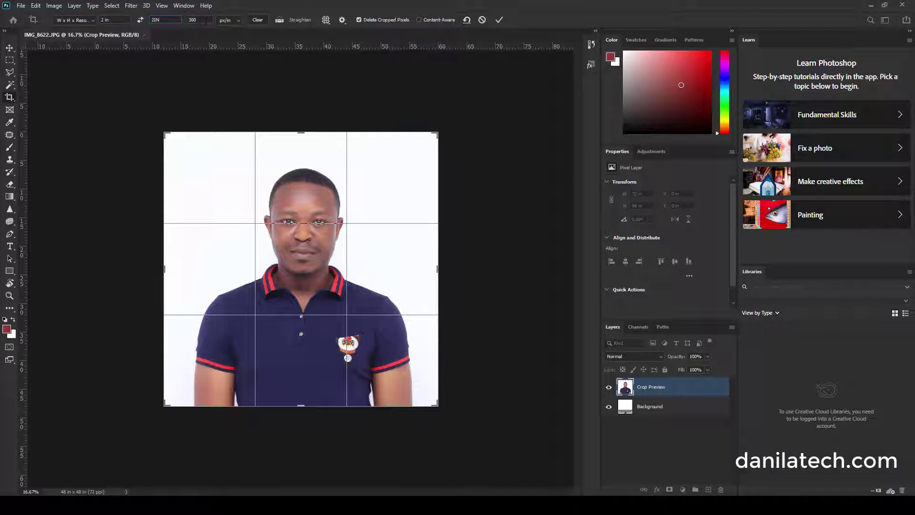
{"action": "key", "text": "Return"}
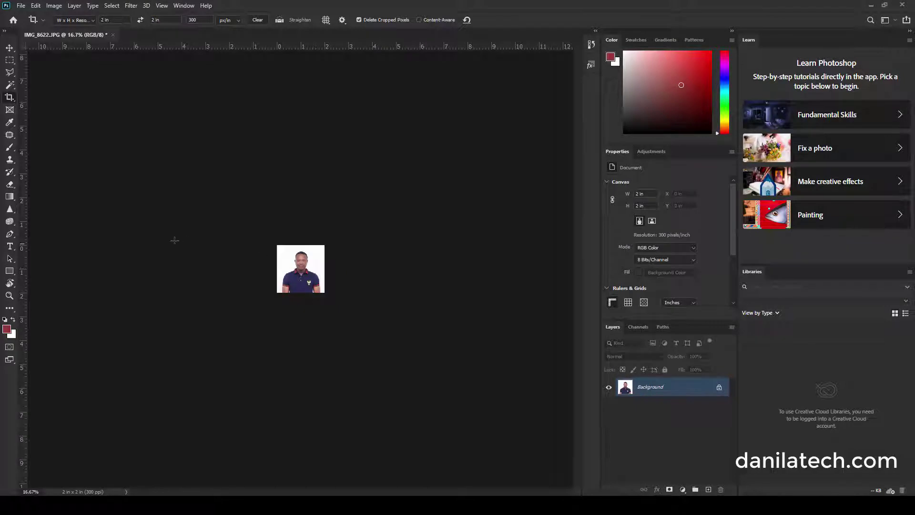
Zoom the photo to 100% and convert the Background into editable Layer 0.
{"action": "left_click", "coordinate": [10, 296]}
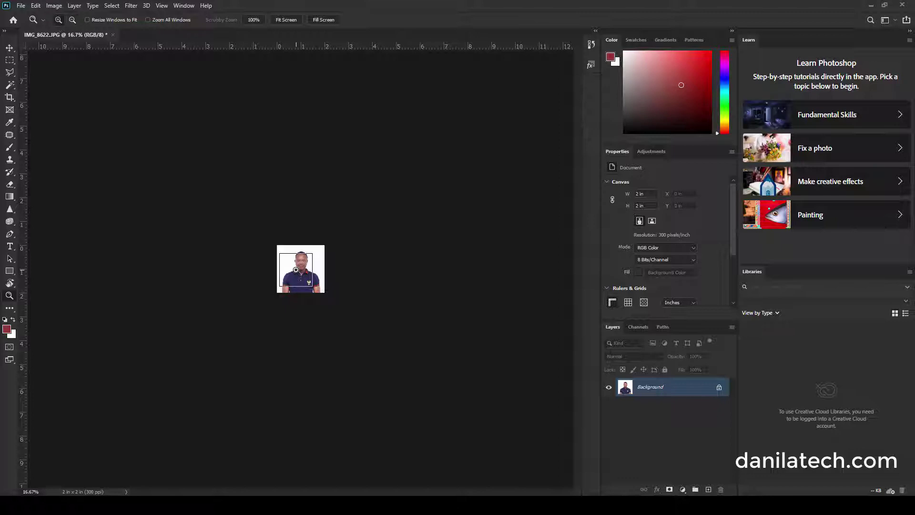
{"action": "left_click", "coordinate": [297, 270]}
{"action": "left_click", "coordinate": [296, 270]}
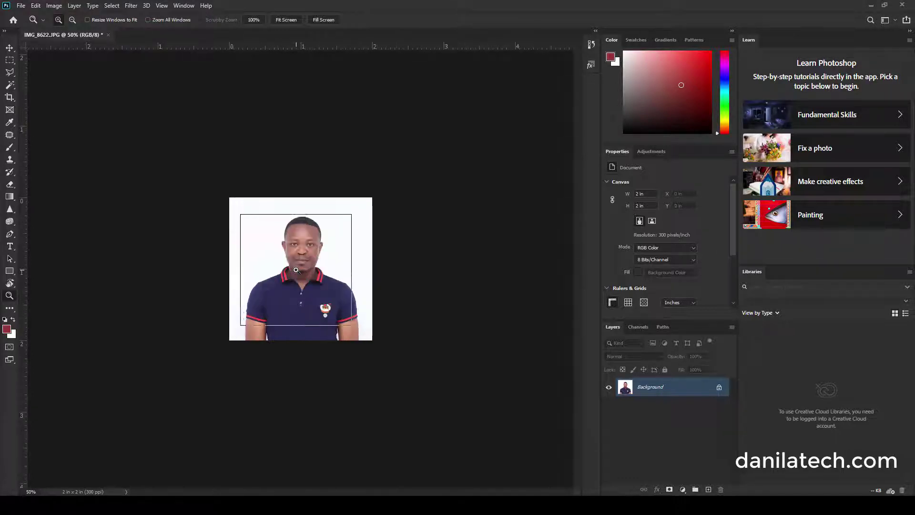
{"action": "left_click", "coordinate": [296, 269]}
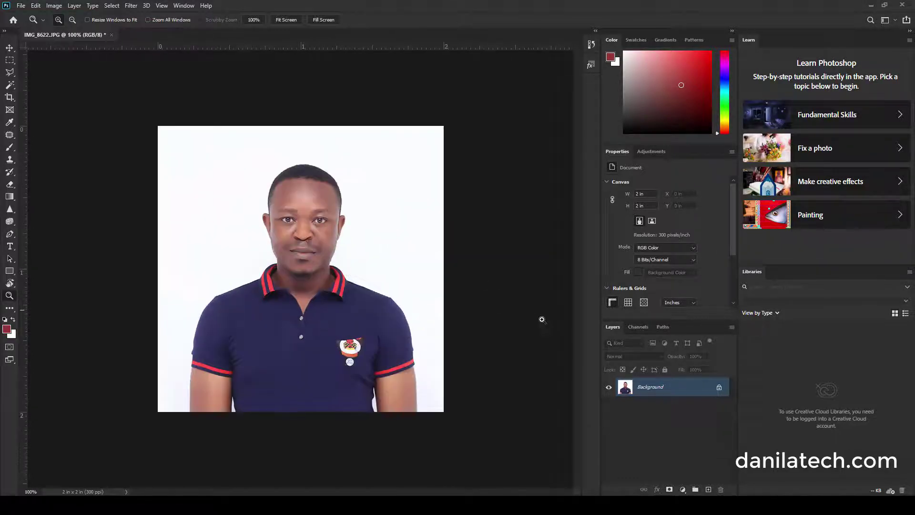
{"action": "double_click", "coordinate": [667, 388]}
{"action": "left_click", "coordinate": [532, 150]}
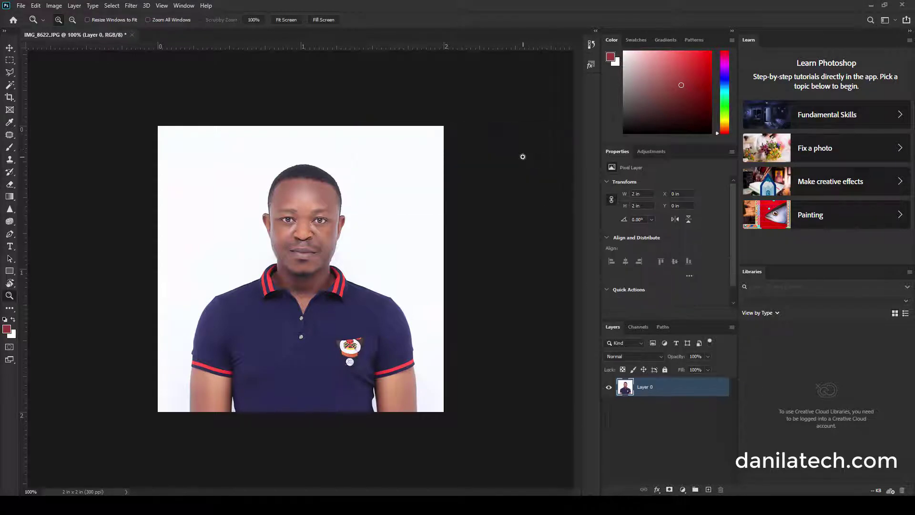
Enlarge the portrait to about 144% and move it slightly down in the frame.
{"action": "left_click", "coordinate": [9, 48]}
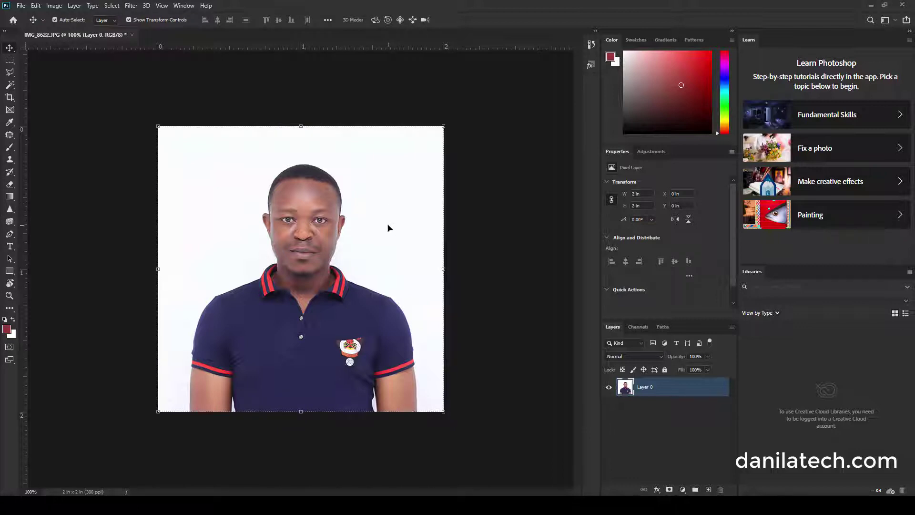
{"action": "left_click_drag", "start_coordinate": [443, 127], "coordinate": [507, 63]}
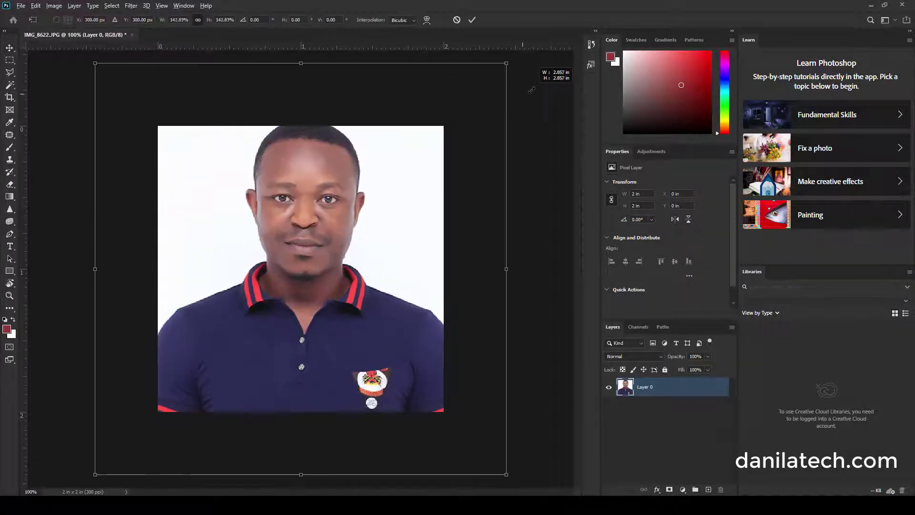
{"action": "key", "text": "Return"}
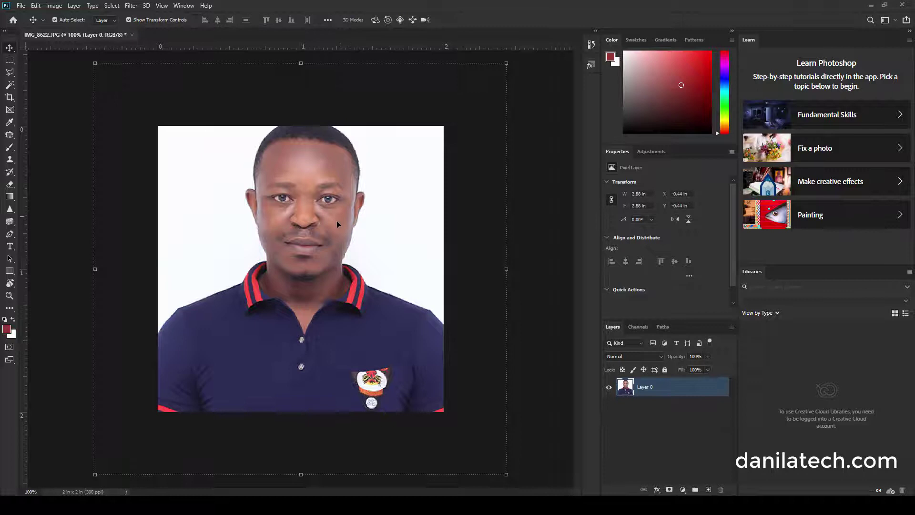
{"action": "left_click_drag", "start_coordinate": [334, 221], "coordinate": [332, 253]}
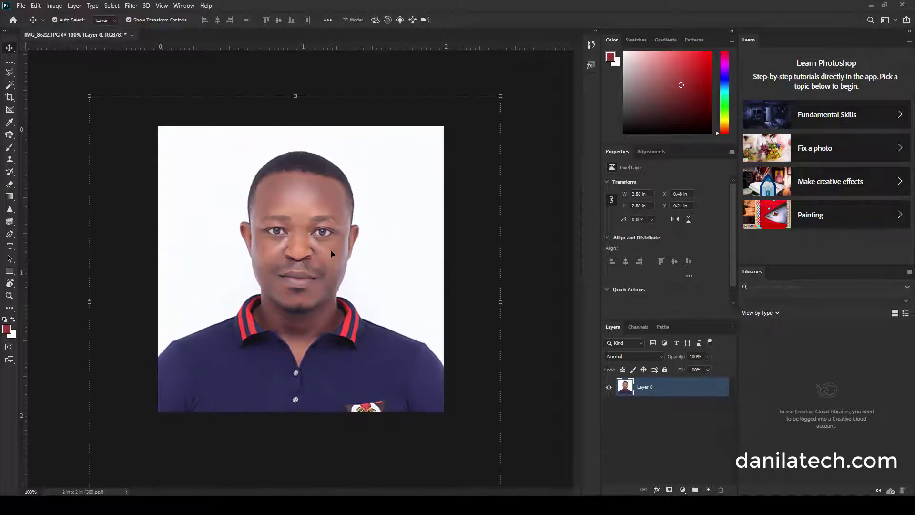
Rotate the portrait slightly to level it, then nudge it and enlarge it to 3.37 in.
{"action": "key", "text": "ctrl+t"}
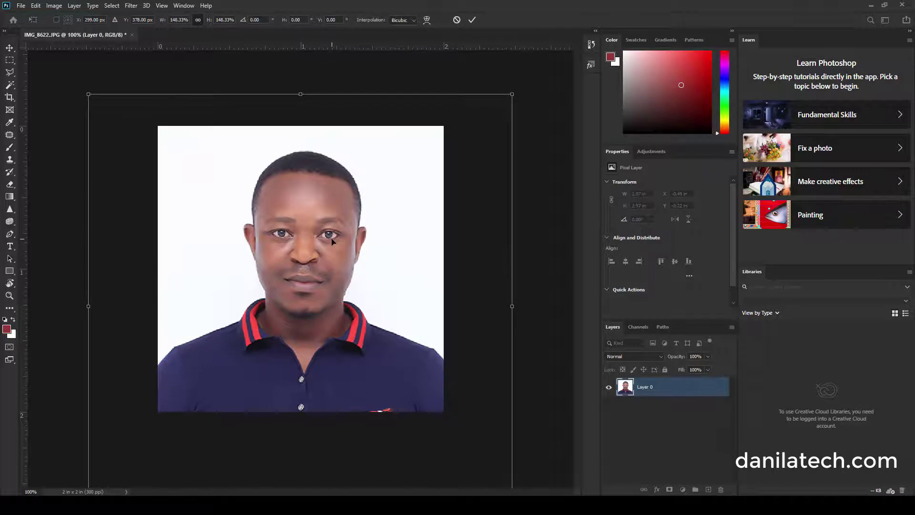
{"action": "key", "text": "Return"}
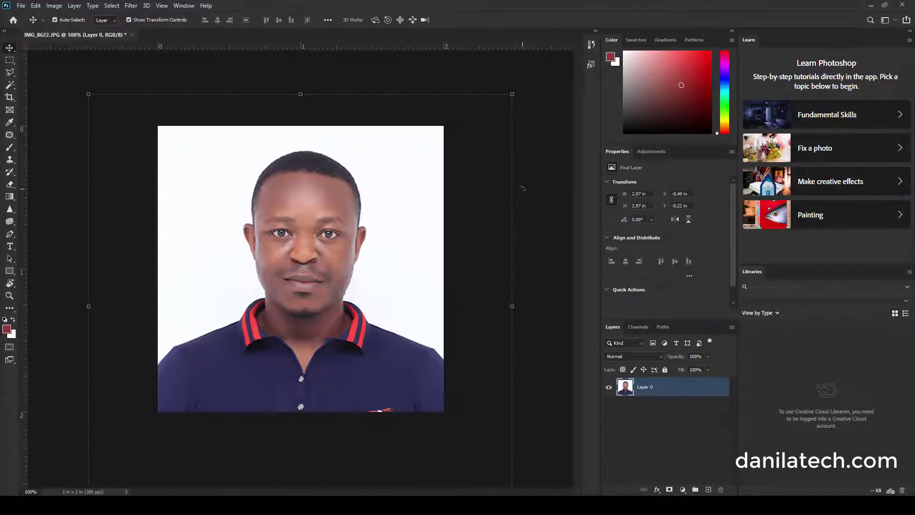
{"action": "key", "text": "ctrl+t"}
{"action": "left_click_drag", "start_coordinate": [522, 187], "coordinate": [528, 185]}
{"action": "key", "text": "Return"}
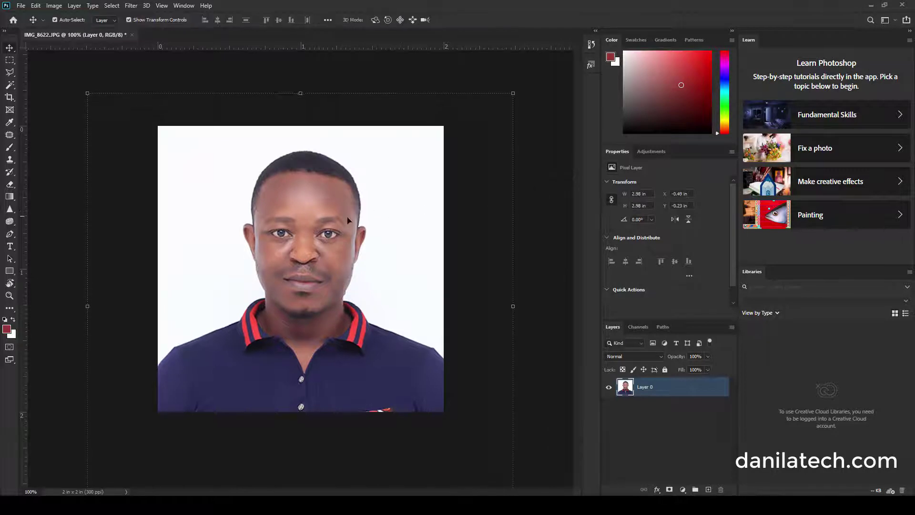
{"action": "left_click_drag", "start_coordinate": [333, 226], "coordinate": [331, 229]}
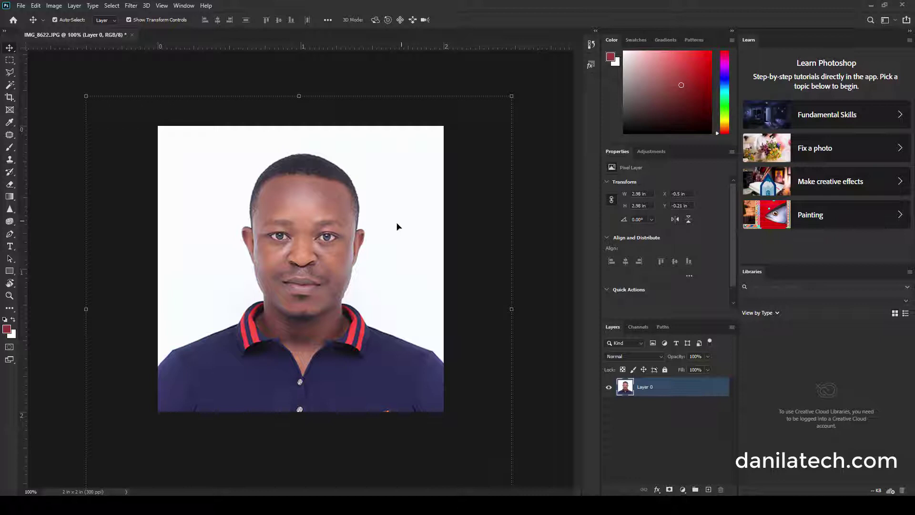
{"action": "left_click_drag", "start_coordinate": [399, 224], "coordinate": [385, 296]}
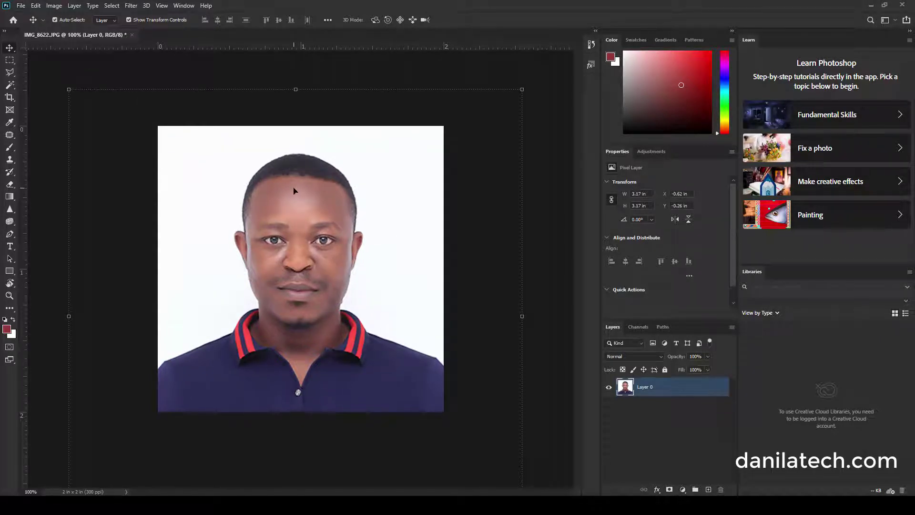
Save the photo as a quality-12 JPEG named AMERICAN PASSPORT.
{"action": "left_click", "coordinate": [21, 7]}
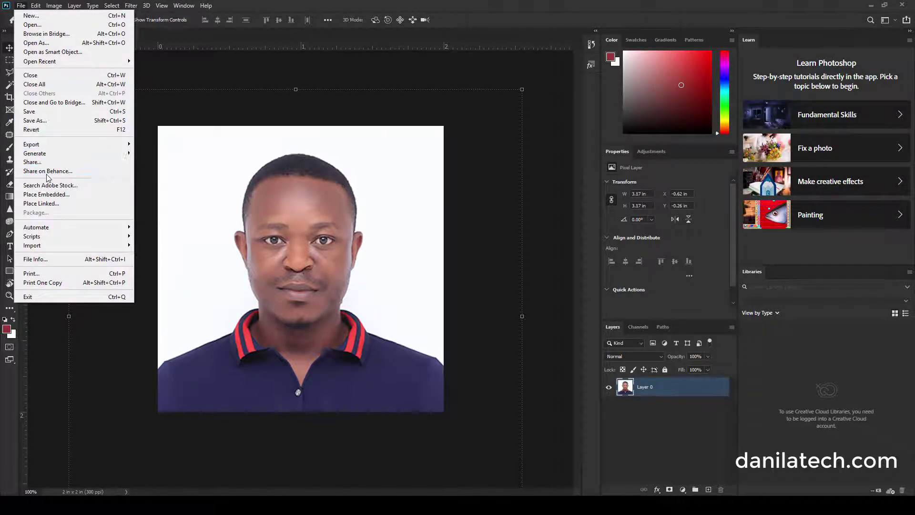
{"action": "left_click", "coordinate": [56, 126]}
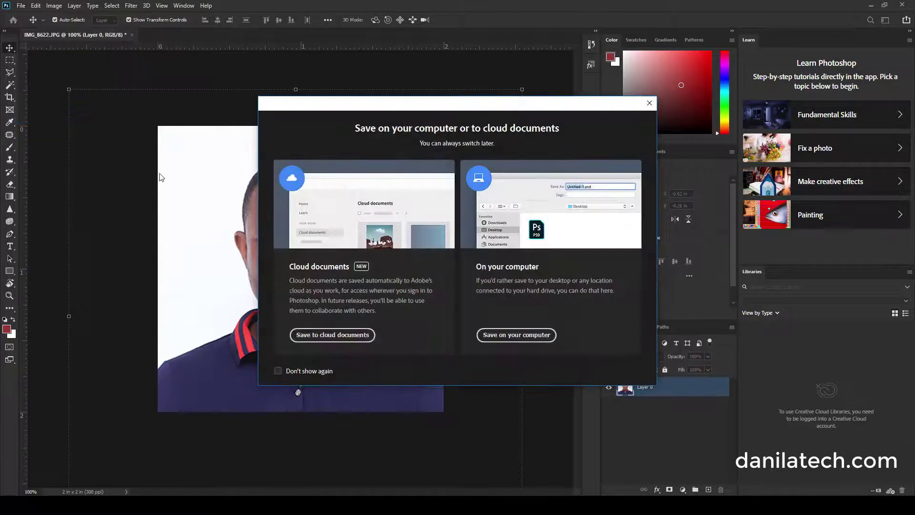
{"action": "left_click", "coordinate": [497, 335]}
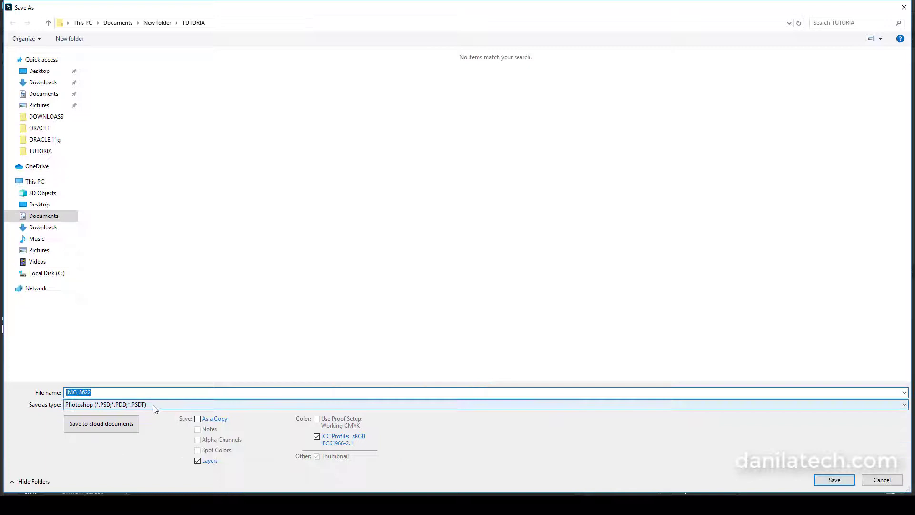
{"action": "left_click", "coordinate": [153, 405]}
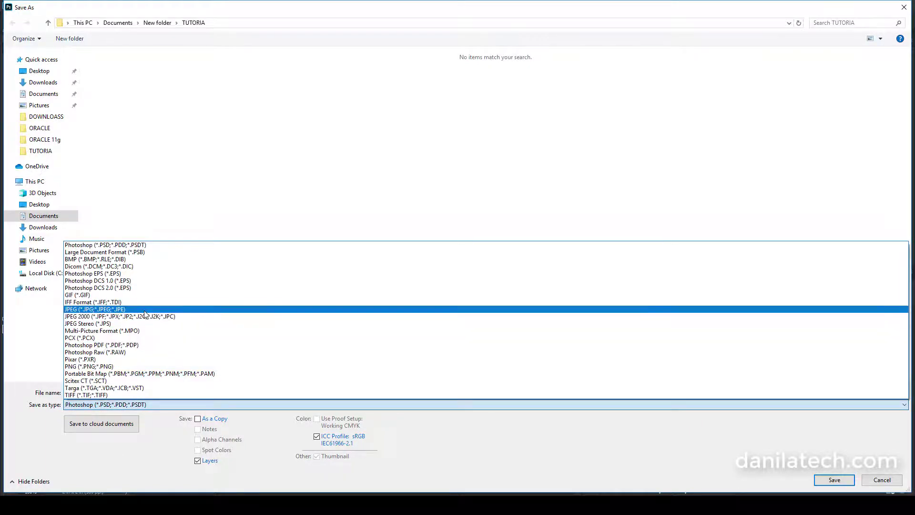
{"action": "left_click", "coordinate": [146, 310]}
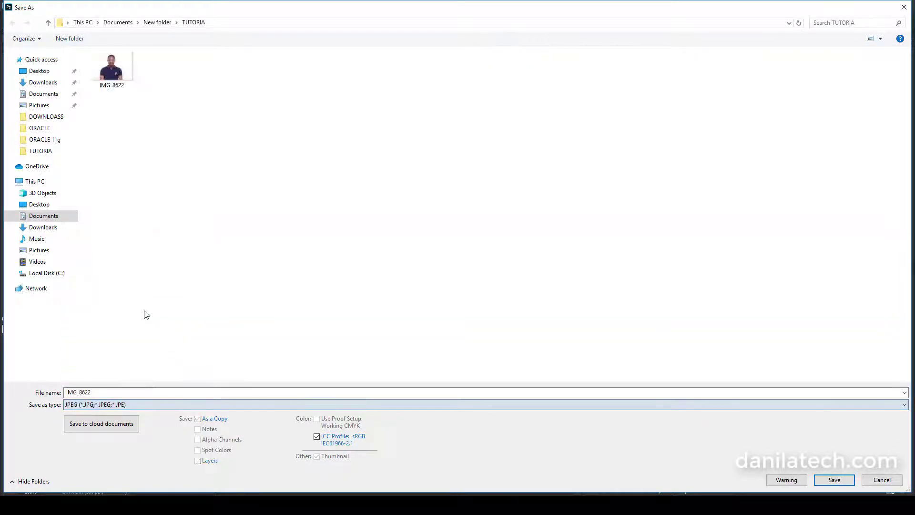
{"action": "double_click", "coordinate": [125, 393]}
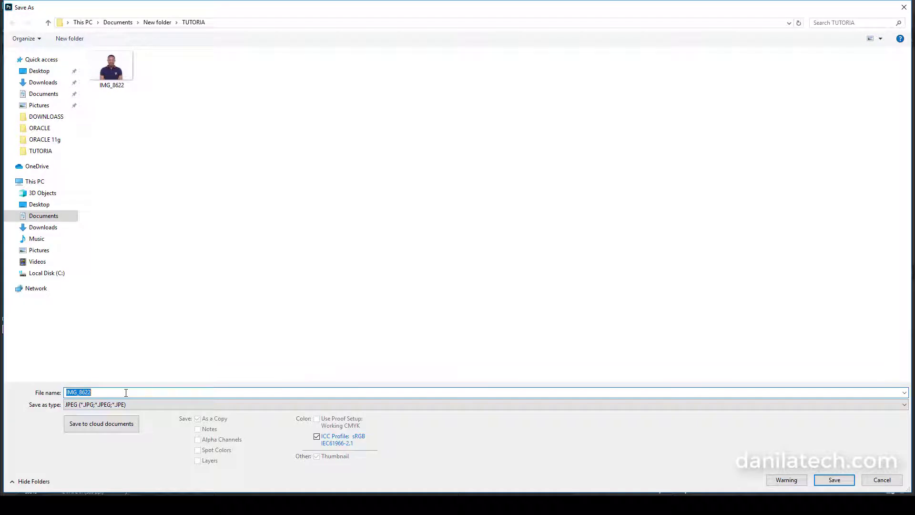
{"action": "type", "text": "AMERICAN PASSPORT"}
{"action": "left_click", "coordinate": [834, 481]}
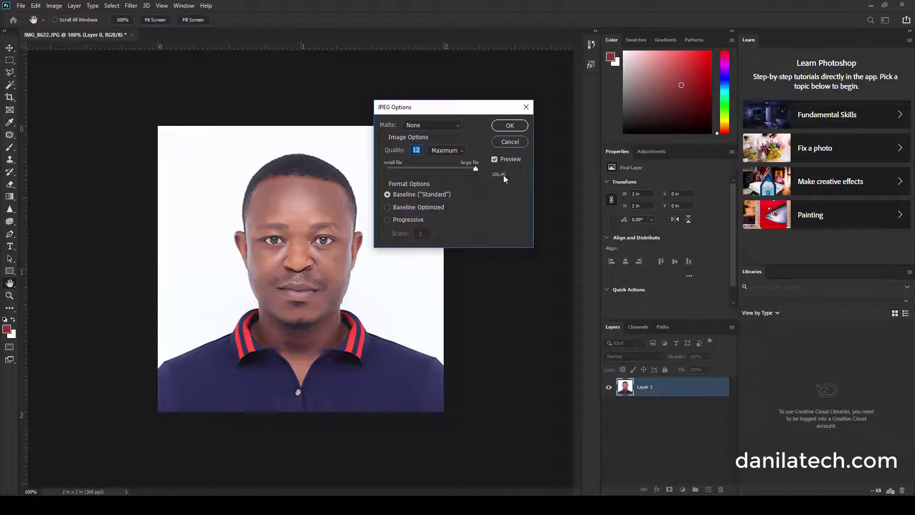
{"action": "left_click", "coordinate": [509, 127]}
{"action": "key", "text": "v"}
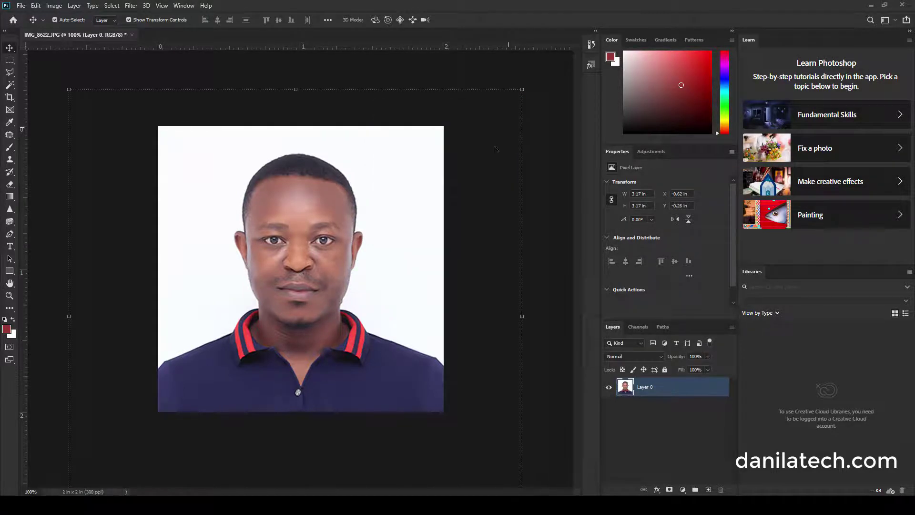
{"action": "left_click", "coordinate": [254, 493]}
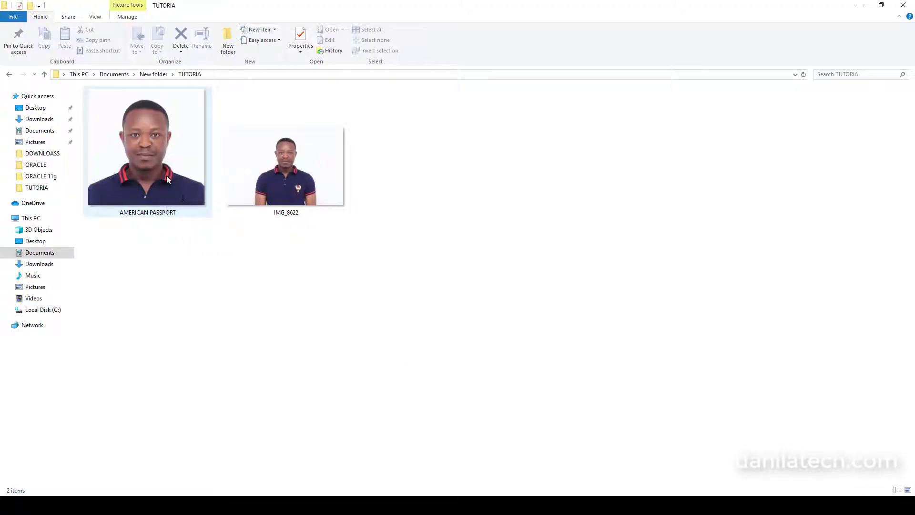
{"action": "mouse_move", "coordinate": [167, 179]}
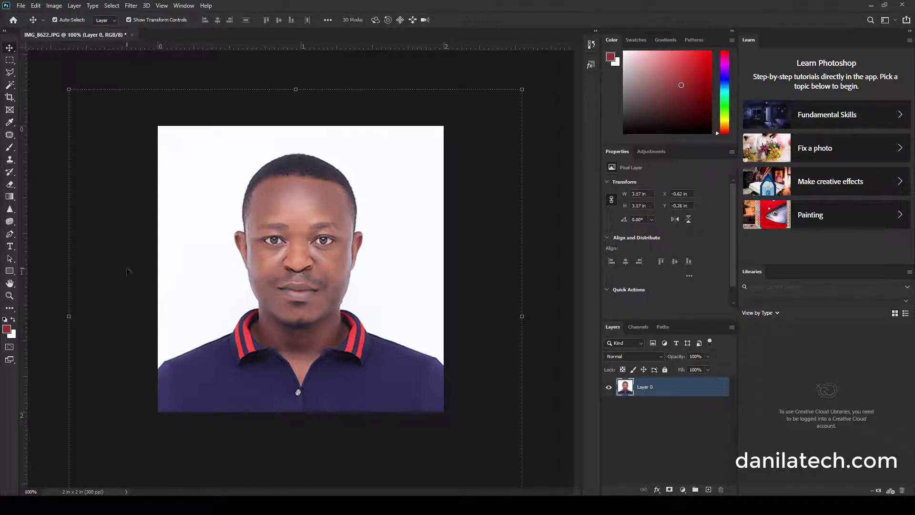
Select the Crop tool so the crop box appears around the photo.
{"action": "left_click", "coordinate": [12, 98]}
{"action": "left_click", "coordinate": [12, 98]}
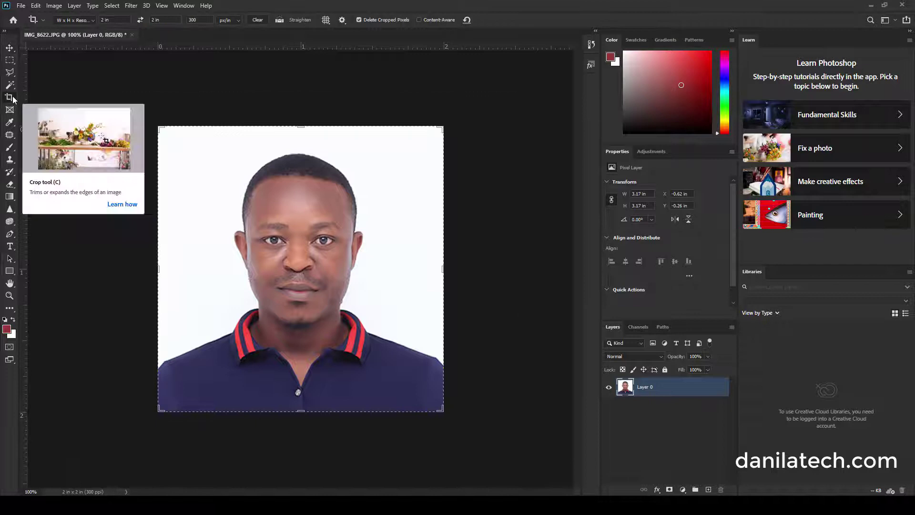
{"action": "left_click", "coordinate": [362, 244]}
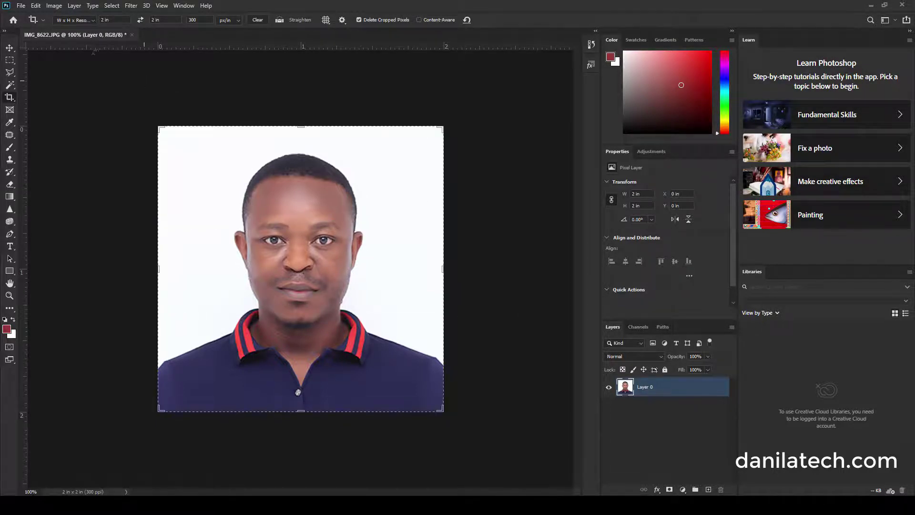
Create a new 5 × 7 inch document at 300 ppi.
{"action": "left_click", "coordinate": [19, 6]}
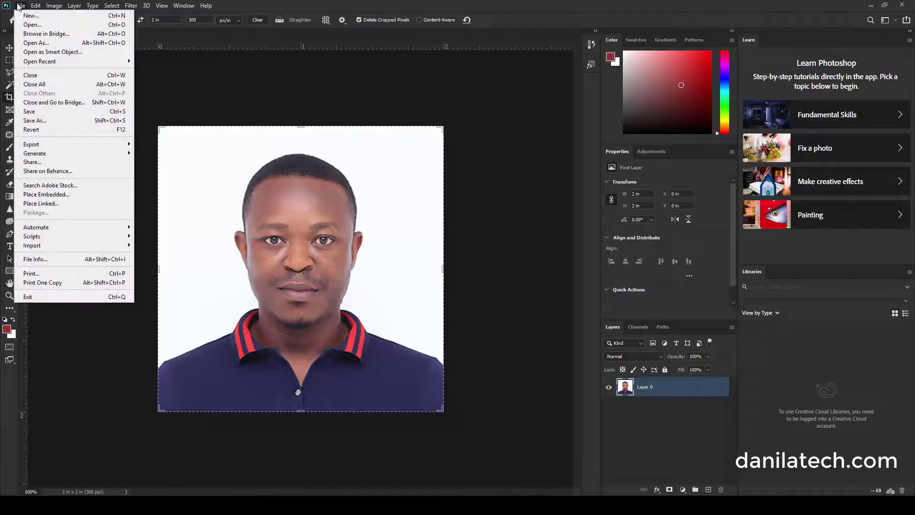
{"action": "left_click", "coordinate": [30, 16]}
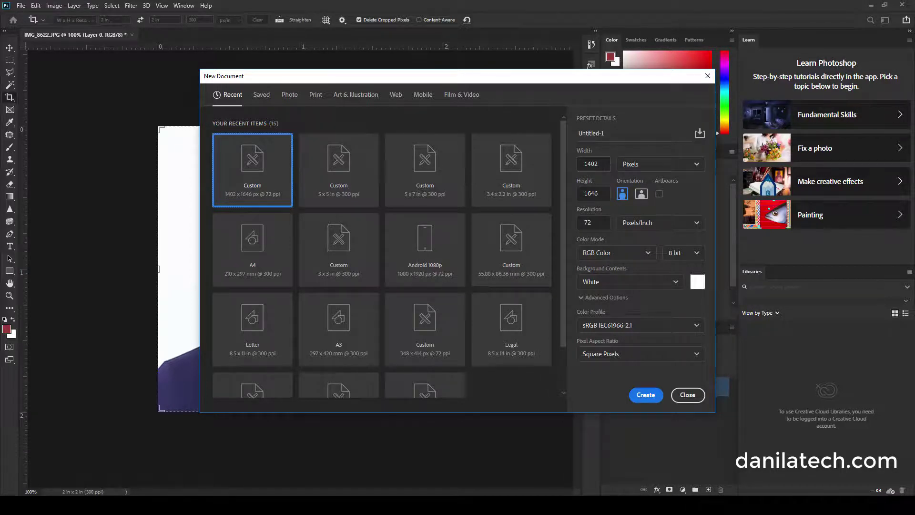
{"action": "left_click", "coordinate": [646, 166]}
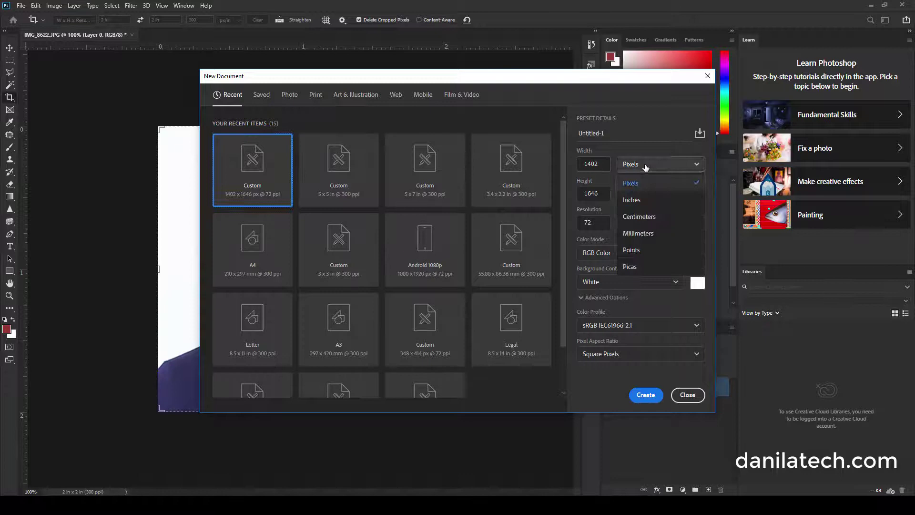
{"action": "left_click", "coordinate": [635, 200]}
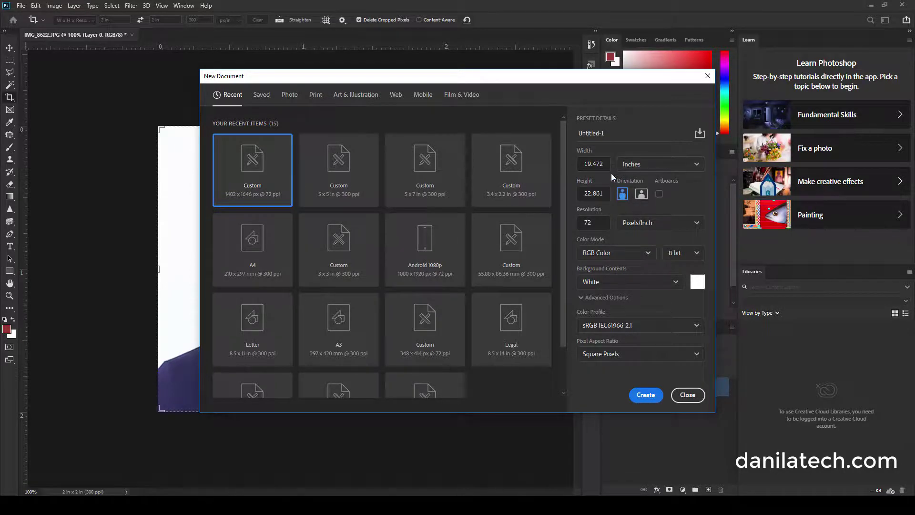
{"action": "double_click", "coordinate": [589, 163]}
{"action": "type", "text": "5"}
{"action": "double_click", "coordinate": [584, 193]}
{"action": "type", "text": "7"}
{"action": "double_click", "coordinate": [602, 223]}
{"action": "type", "text": "300"}
{"action": "left_click", "coordinate": [629, 239]}
{"action": "left_click", "coordinate": [644, 397]}
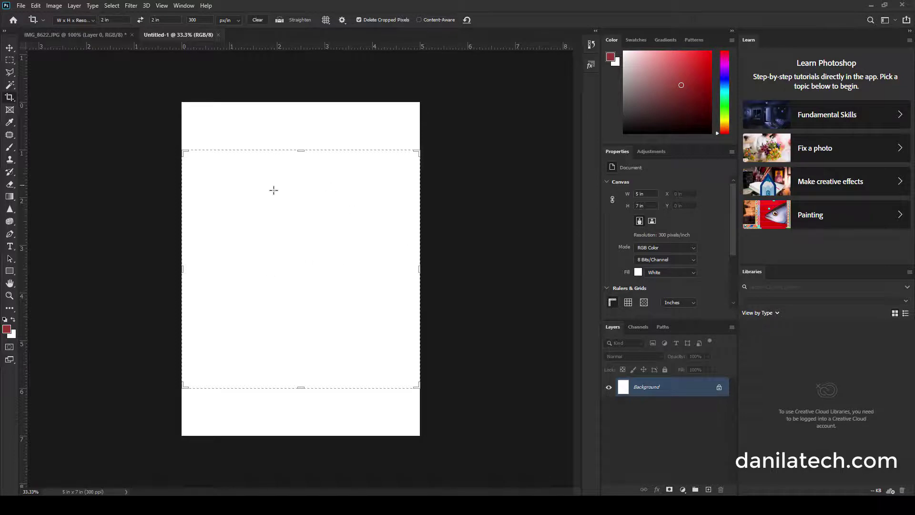
Drag the passport photo into the top-left of Untitled-1 and hide the Background layer.
{"action": "left_click", "coordinate": [10, 47]}
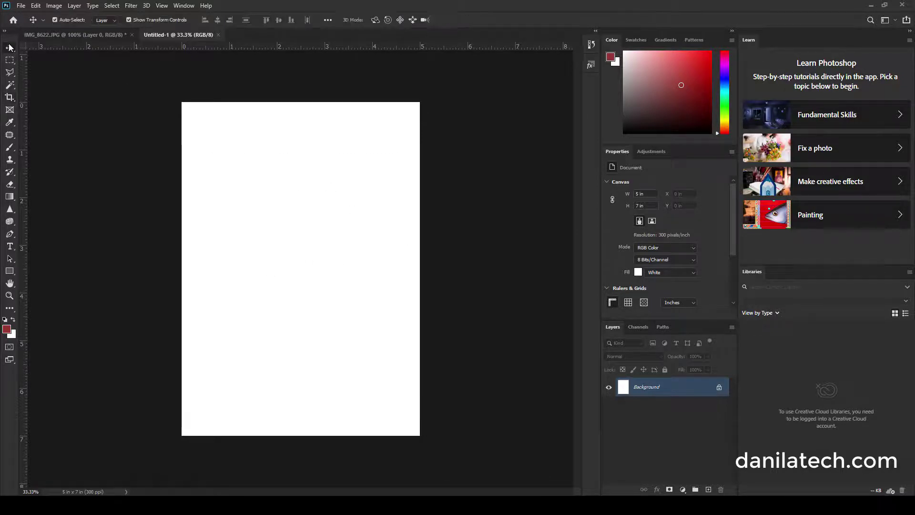
{"action": "left_click", "coordinate": [61, 33]}
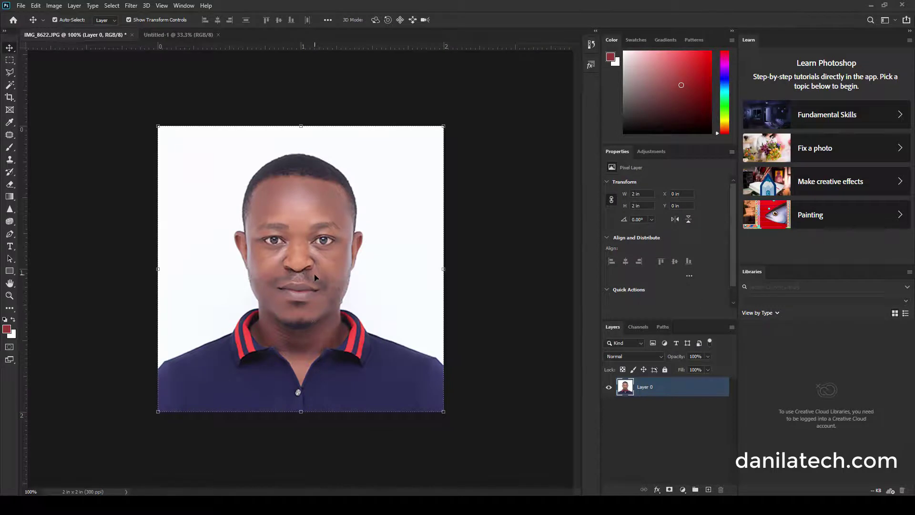
{"action": "left_click_drag", "start_coordinate": [315, 277], "coordinate": [249, 192]}
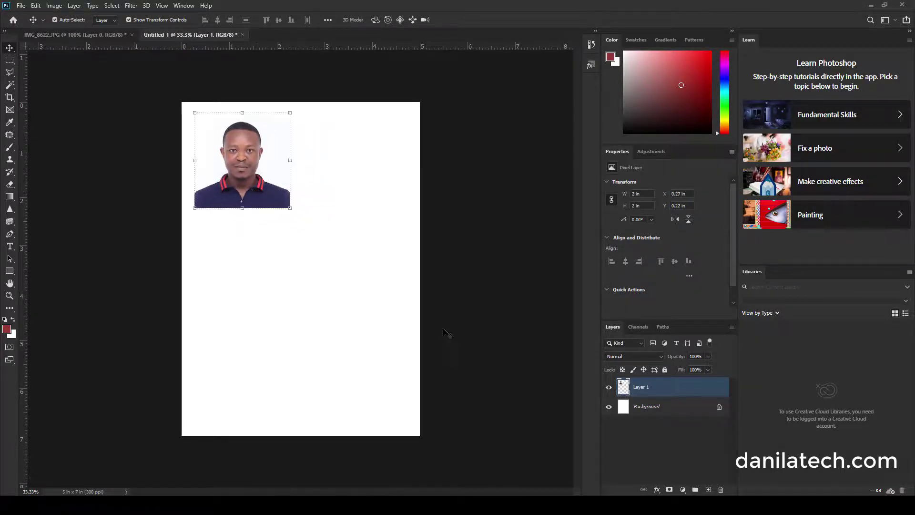
{"action": "left_click", "coordinate": [609, 407]}
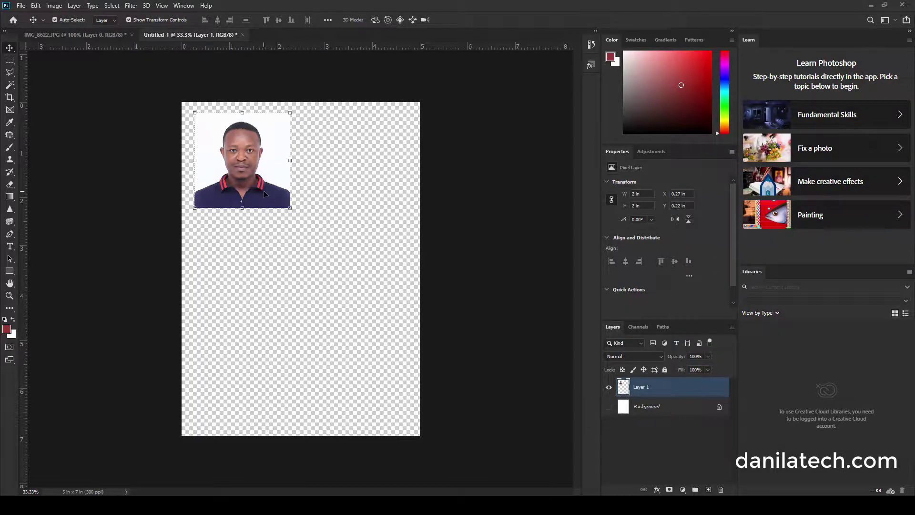
Duplicate the photo to its right and merge the pair into one layer.
{"action": "left_click_drag", "start_coordinate": [264, 193], "coordinate": [355, 193]}
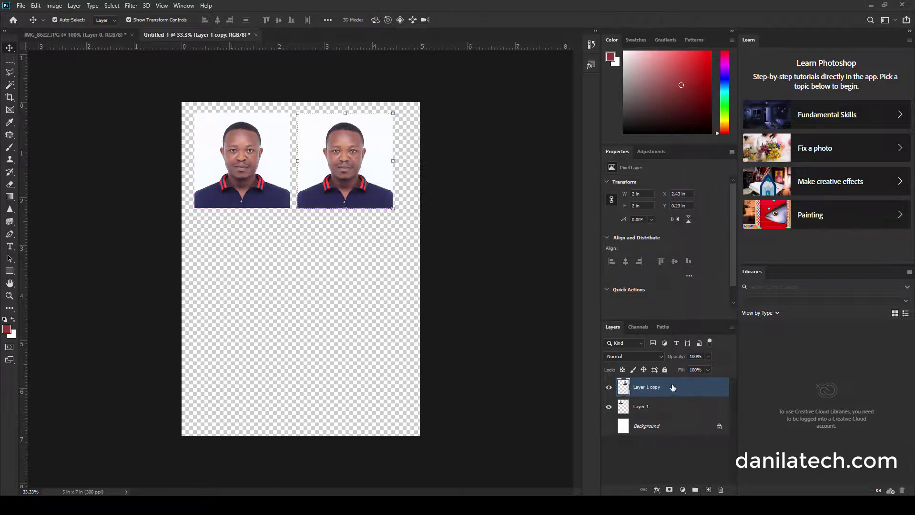
{"action": "right_click", "coordinate": [672, 387]}
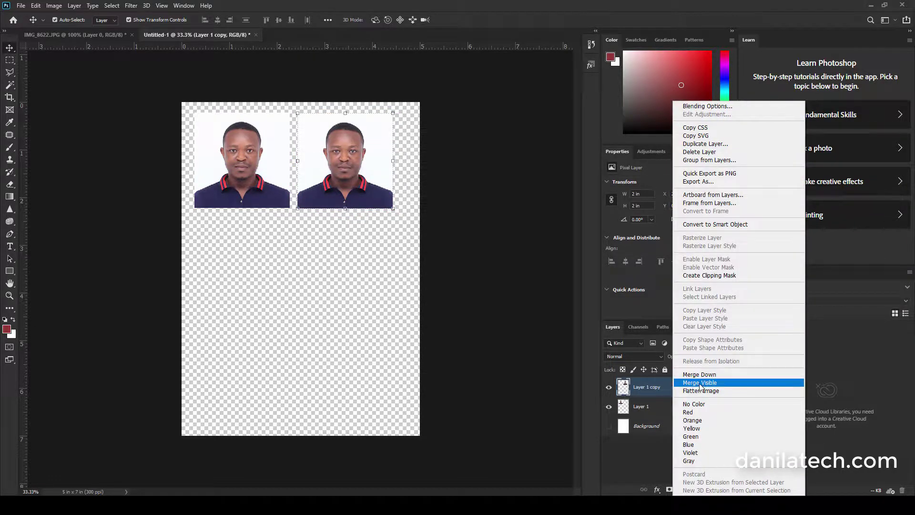
{"action": "left_click", "coordinate": [701, 383]}
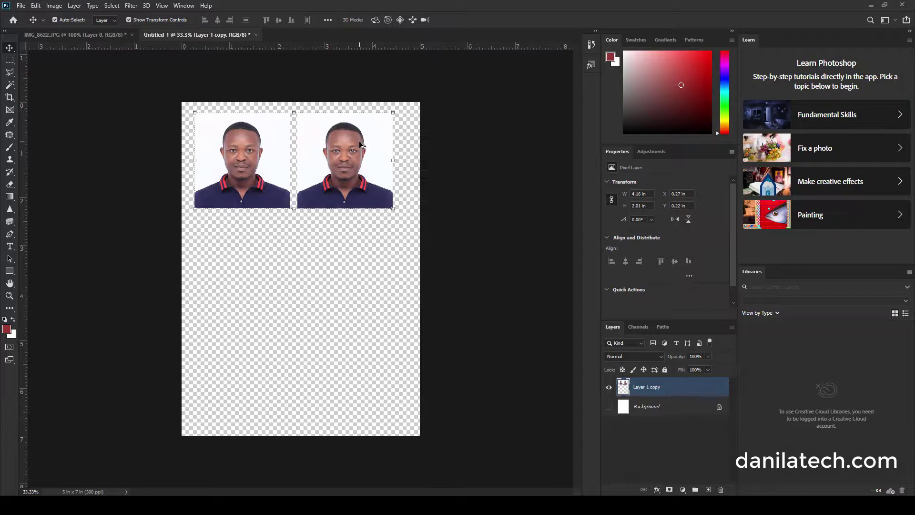
Copy the pair into a row below, merge all photos into one layer, and shift the block right.
{"action": "left_click_drag", "start_coordinate": [361, 144], "coordinate": [369, 347]}
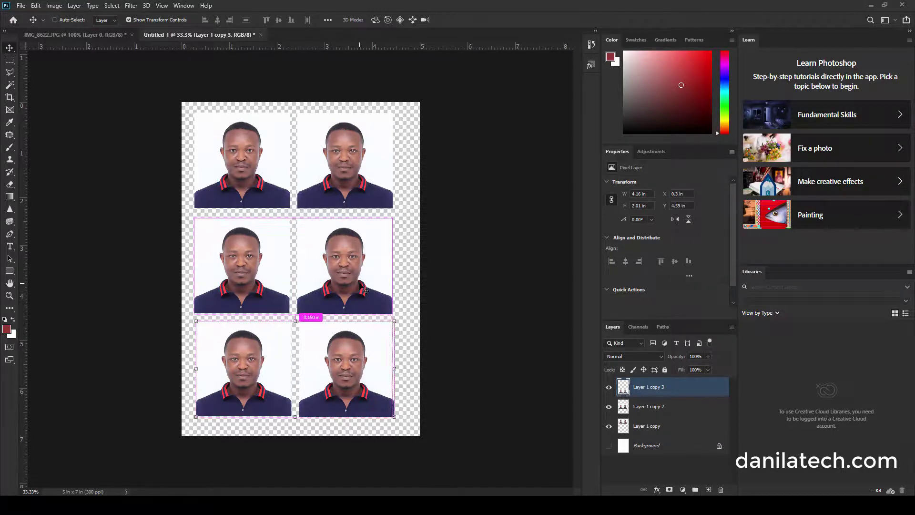
{"action": "key", "text": "ctrl"}
{"action": "right_click", "coordinate": [660, 387]}
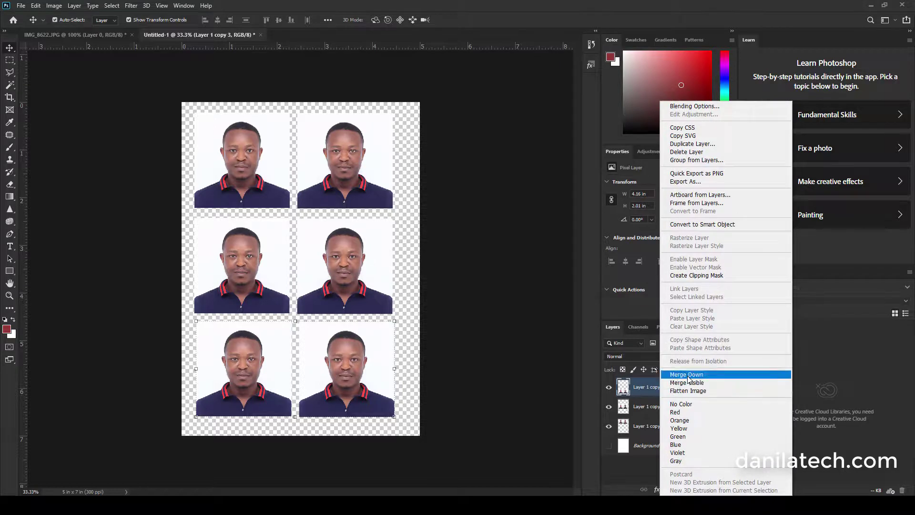
{"action": "left_click", "coordinate": [690, 385]}
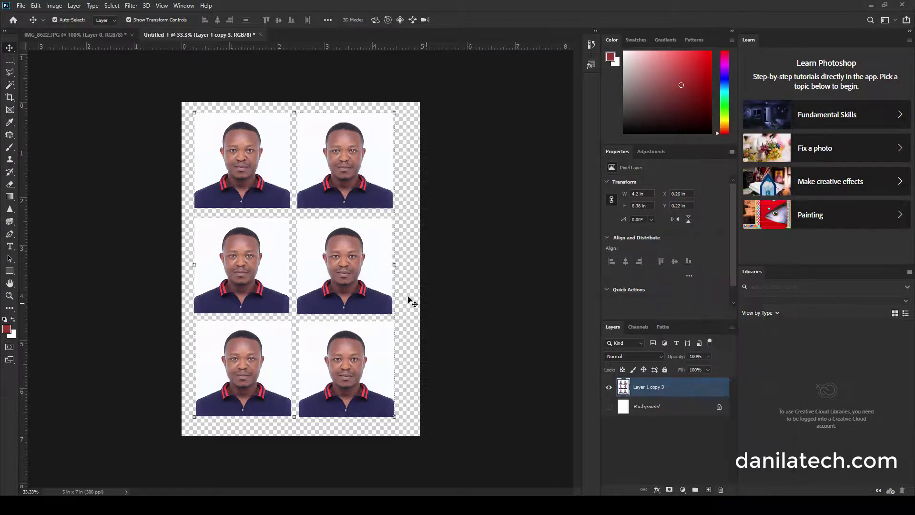
{"action": "left_click_drag", "start_coordinate": [346, 279], "coordinate": [356, 279]}
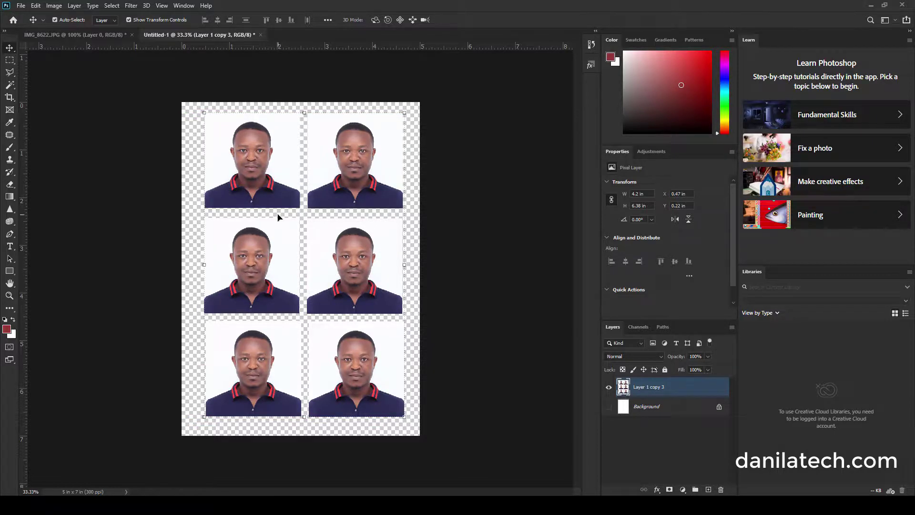
Draw a full-sheet rectangle below the photo layer and fill it light grey #b2afaf.
{"action": "left_click", "coordinate": [9, 273]}
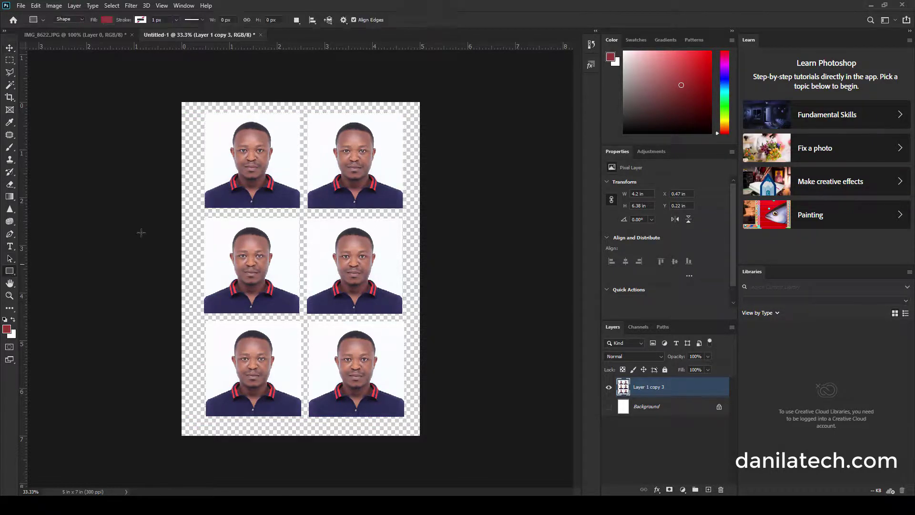
{"action": "left_click_drag", "start_coordinate": [166, 87], "coordinate": [453, 441]}
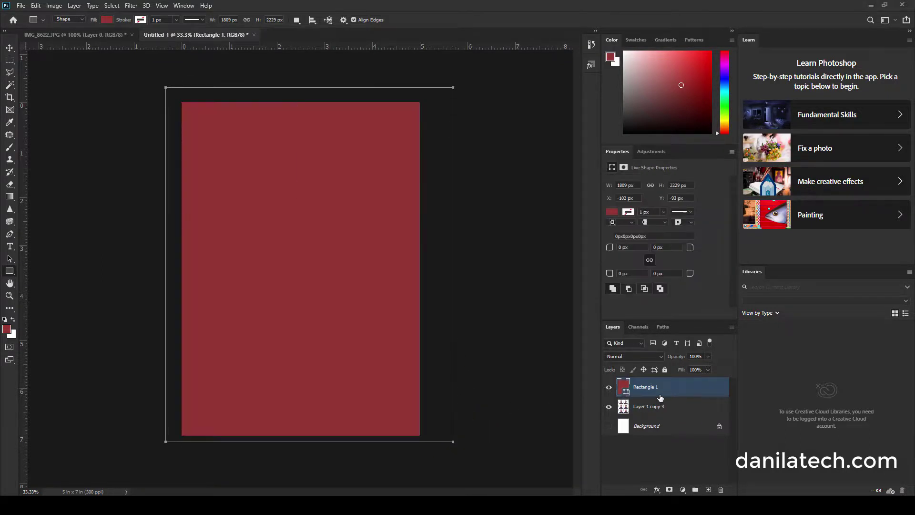
{"action": "left_click_drag", "start_coordinate": [652, 406], "coordinate": [648, 385]}
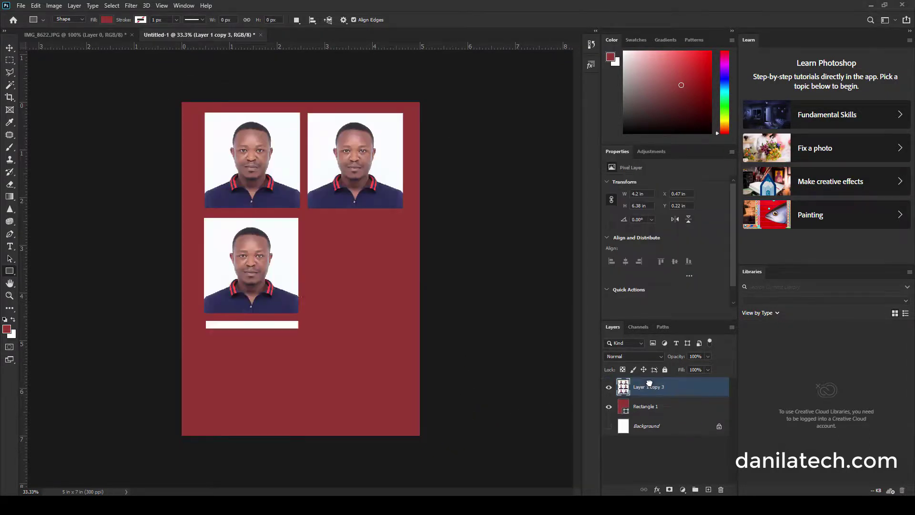
{"action": "double_click", "coordinate": [624, 407]}
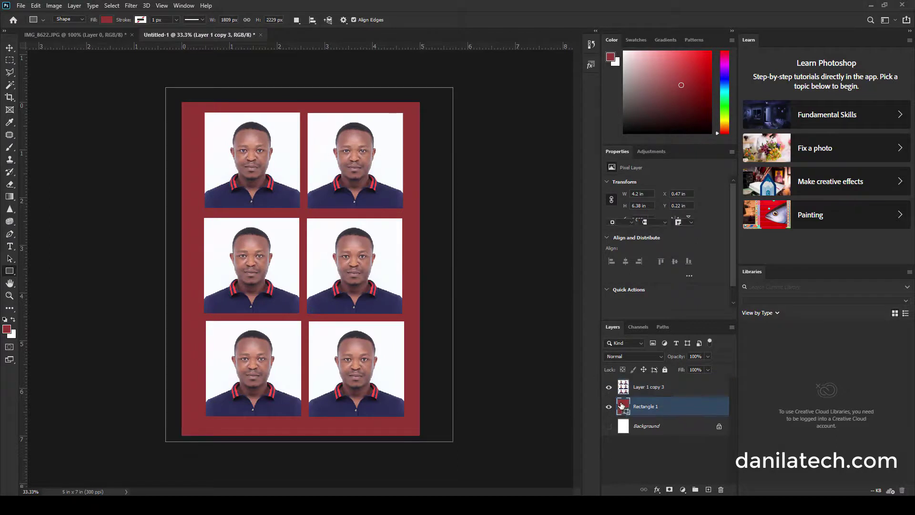
{"action": "left_click_drag", "start_coordinate": [517, 394], "coordinate": [519, 367]}
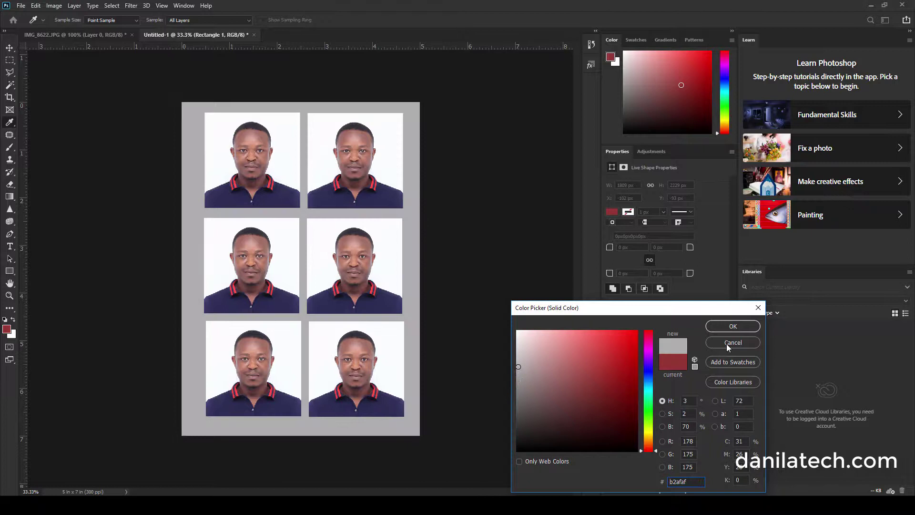
{"action": "left_click", "coordinate": [733, 327]}
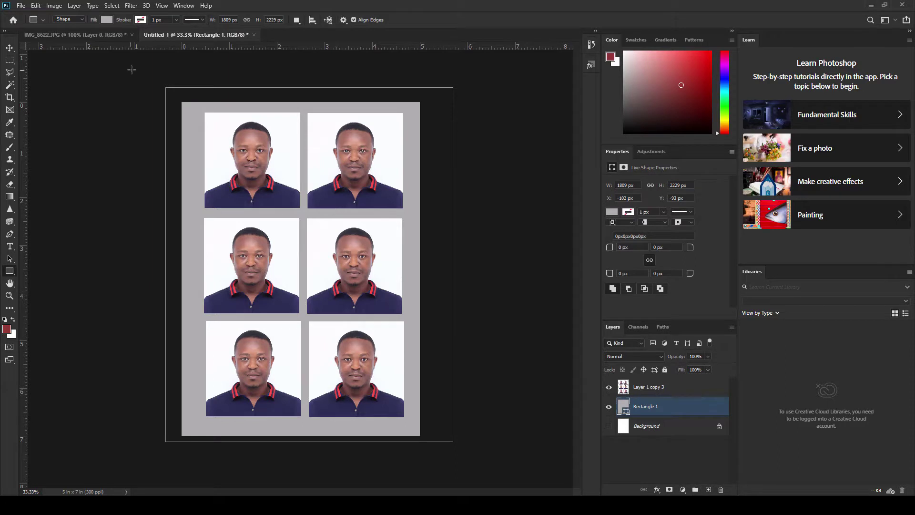
{"action": "left_click", "coordinate": [20, 6]}
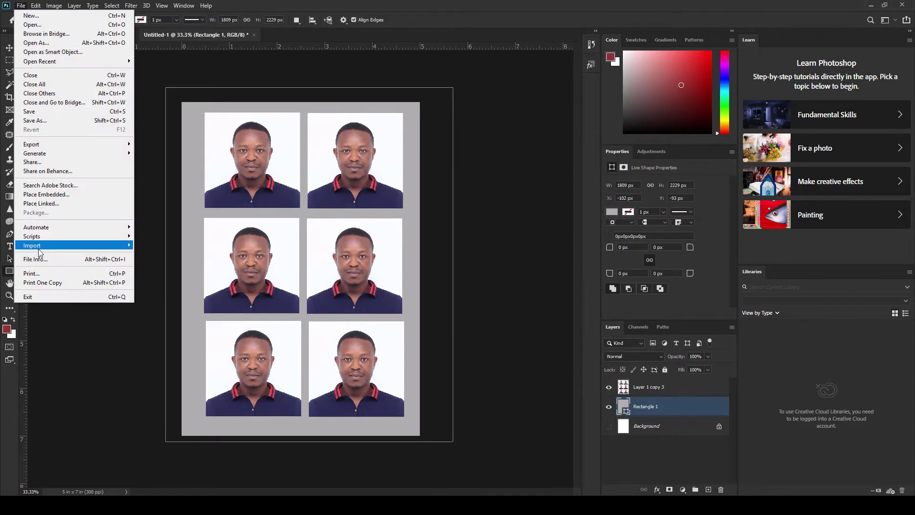
Open Photoshop Print Settings for the six-photo sheet.
{"action": "mouse_move", "coordinate": [57, 238]}
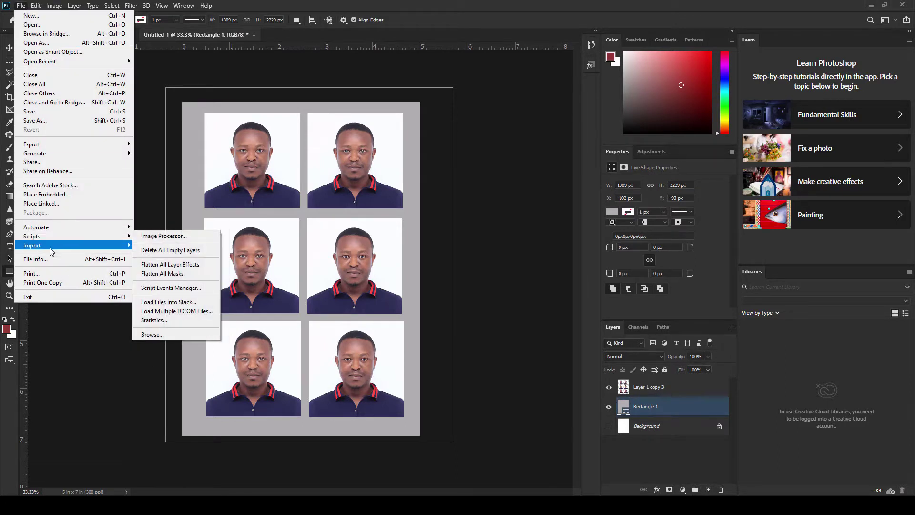
{"action": "left_click", "coordinate": [46, 273]}
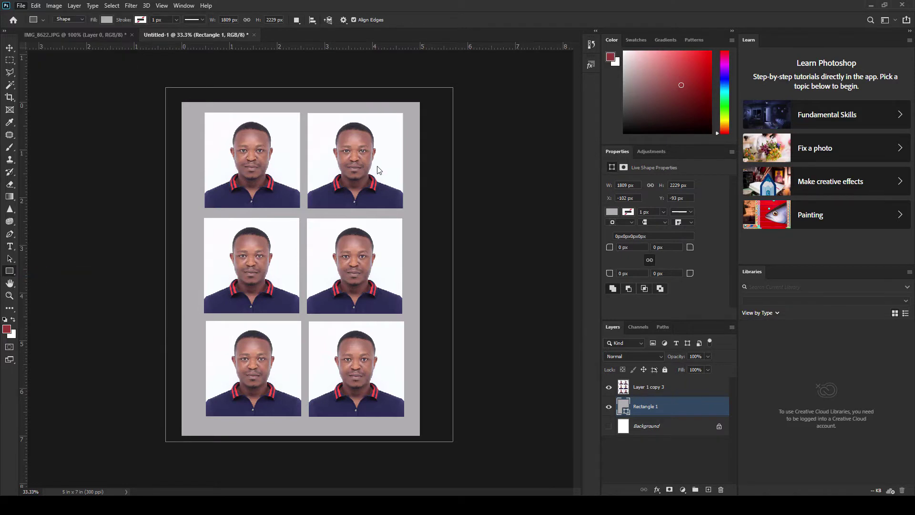